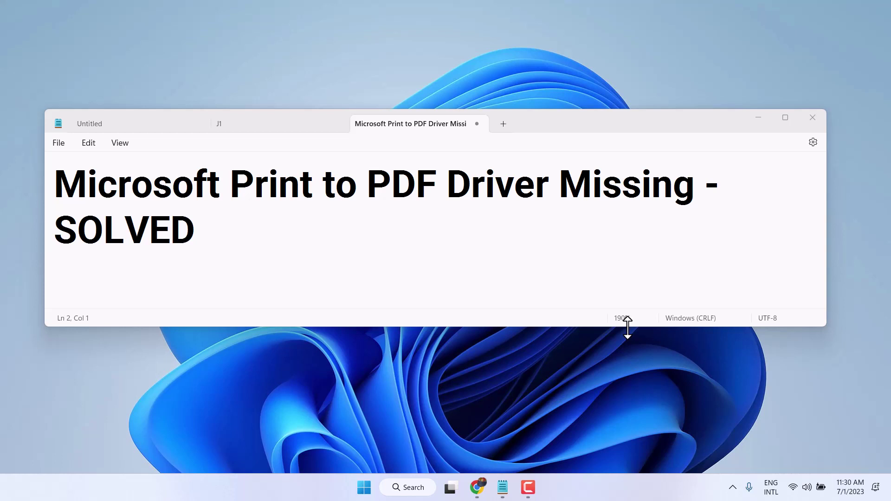
- Minimize Notepad and open Settings on the Bluetooth & devices page to find Printers & scanners
{"action": "left_click", "coordinate": [759, 119]}
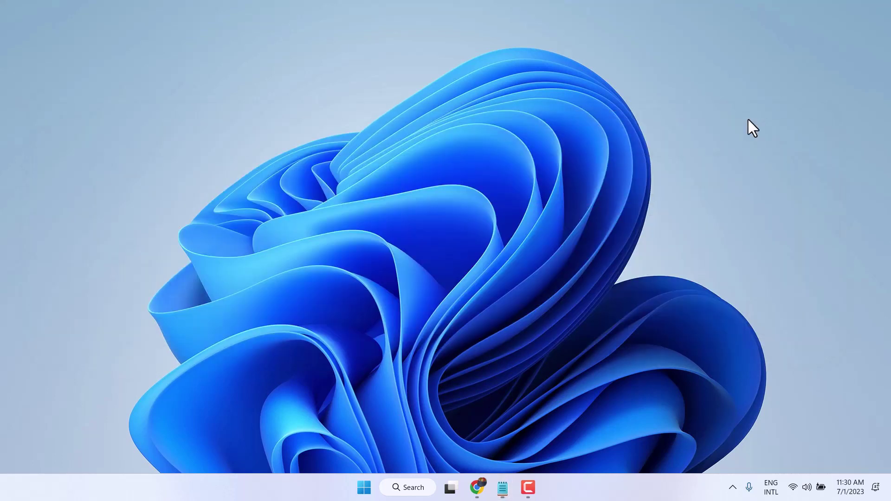
{"action": "left_click", "coordinate": [374, 486]}
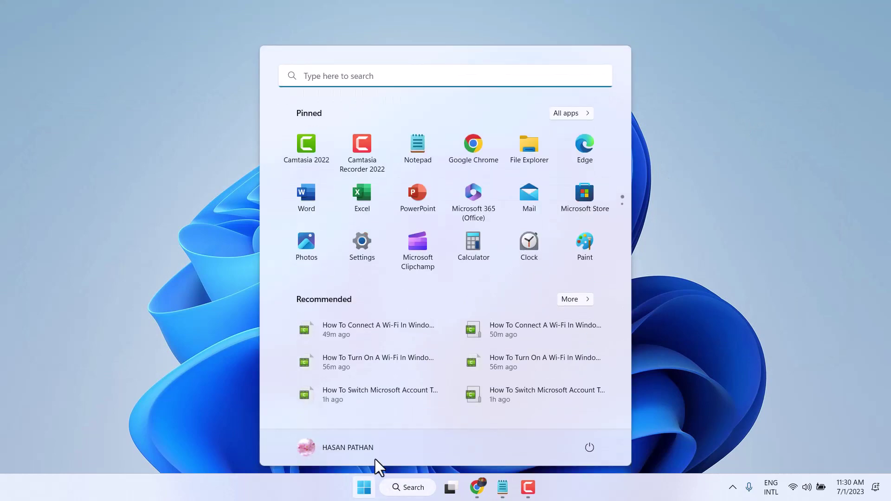
{"action": "left_click", "coordinate": [358, 248]}
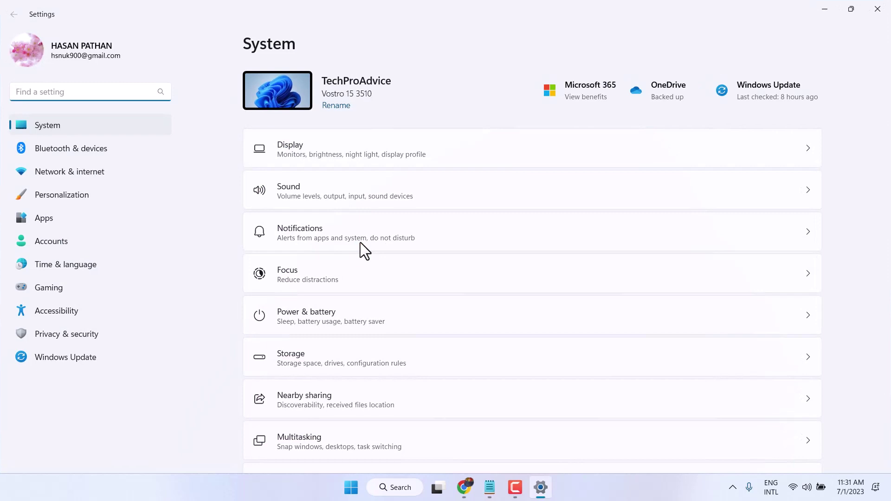
{"action": "left_click", "coordinate": [120, 154]}
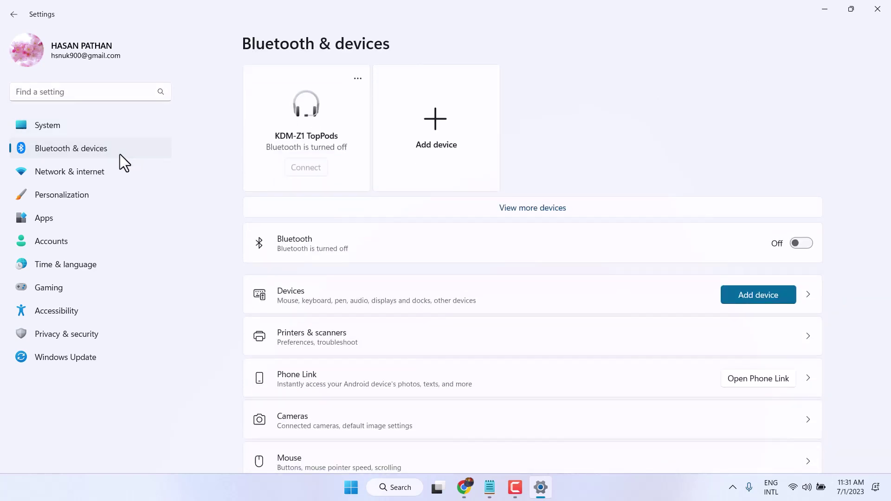
{"action": "scroll", "coordinate": [504, 260], "scroll_direction": "down", "scroll_amount": 2}
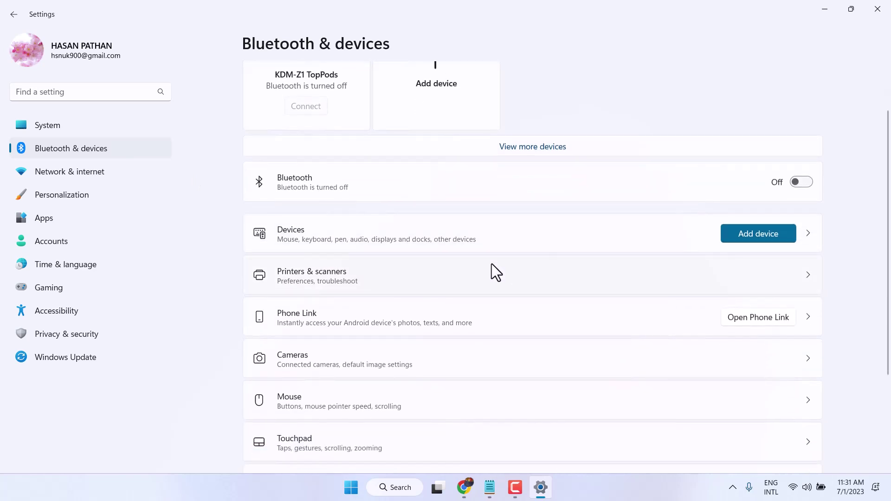
- In Printers & scanners, choose Add device, then add the unlisted printer manually
{"action": "left_click", "coordinate": [383, 272]}
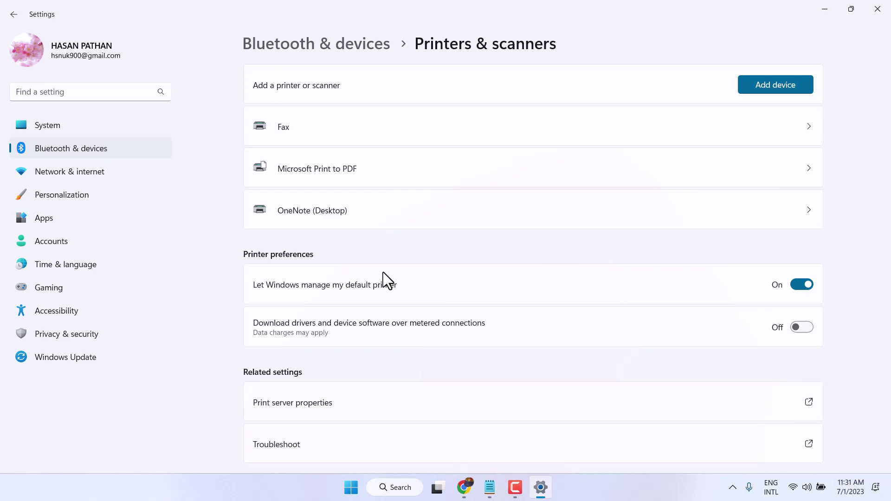
{"action": "scroll", "coordinate": [383, 273], "scroll_direction": "down", "scroll_amount": 2}
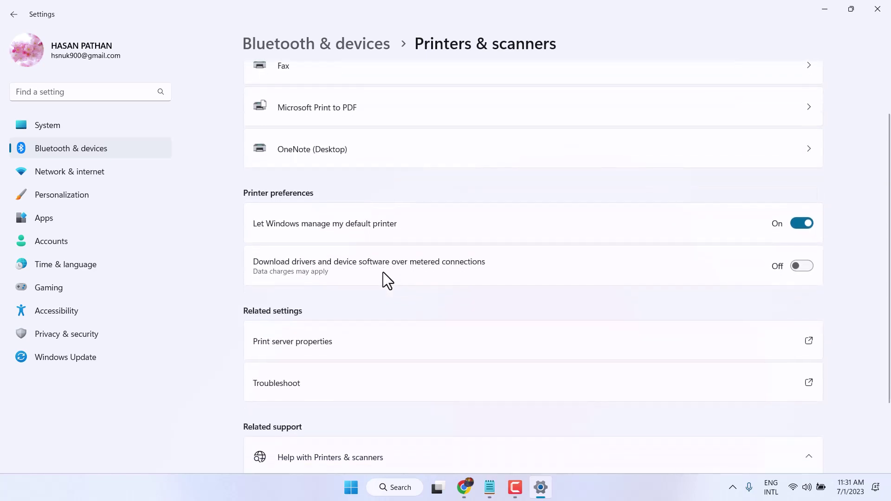
{"action": "scroll", "coordinate": [383, 272], "scroll_direction": "up", "scroll_amount": 2}
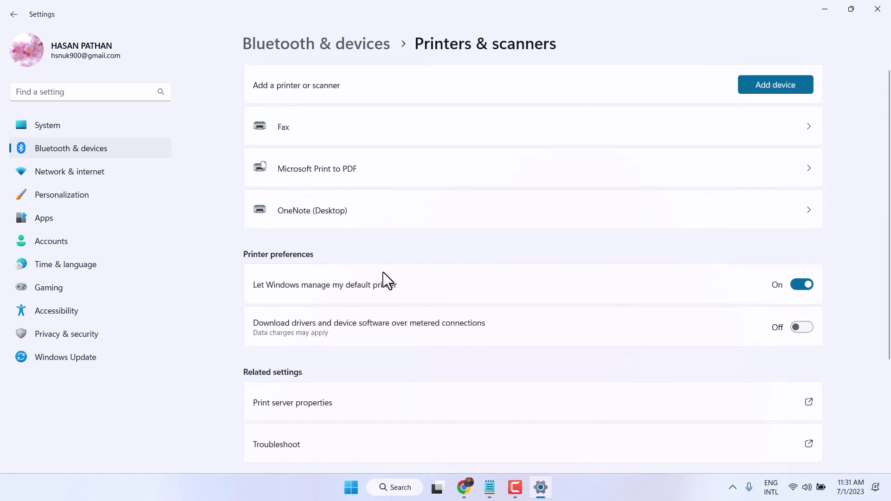
{"action": "left_click", "coordinate": [774, 85]}
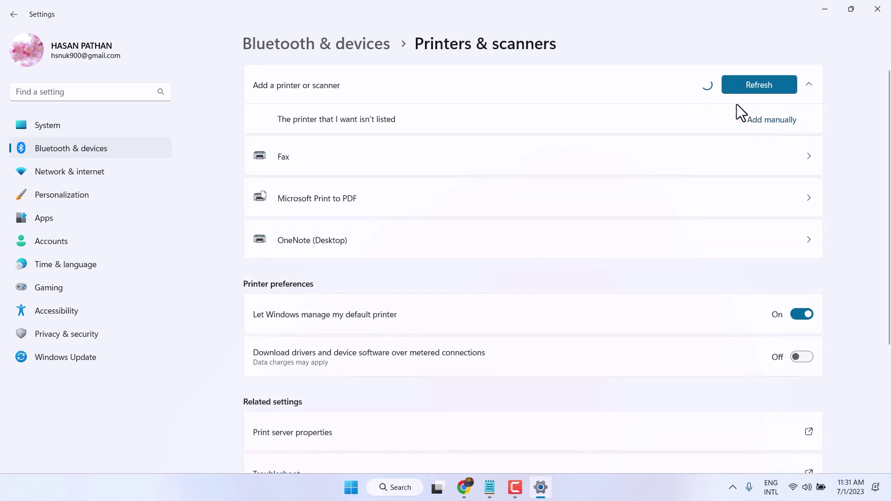
{"action": "left_click", "coordinate": [762, 122]}
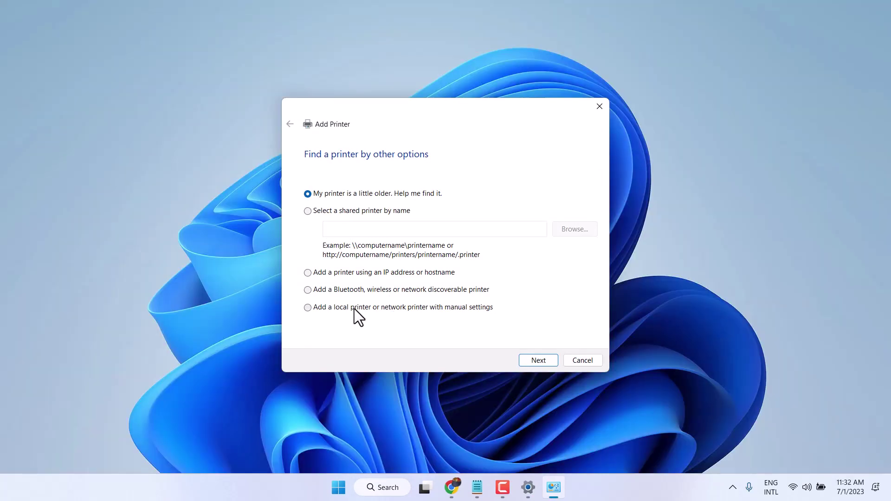
- Add a local printer with manual settings using the existing port PORTPROMPT: (Local Port)
{"action": "left_click", "coordinate": [355, 309]}
{"action": "left_click", "coordinate": [538, 361]}
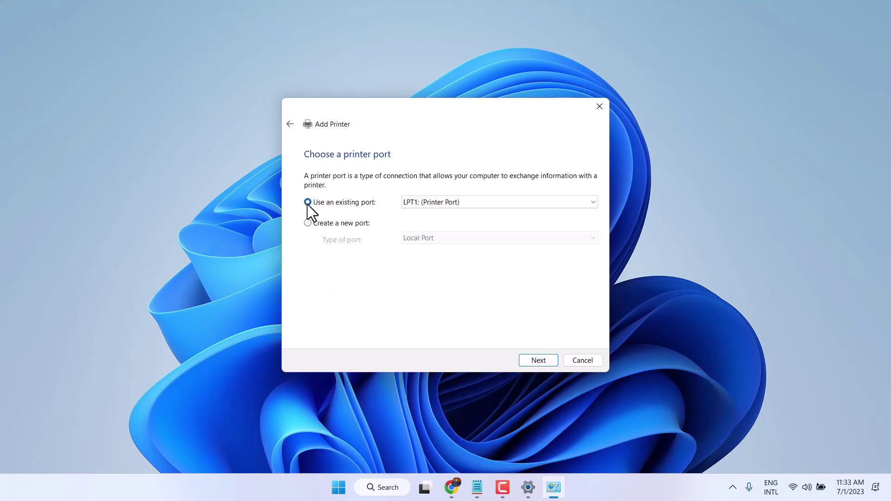
{"action": "left_click", "coordinate": [502, 203]}
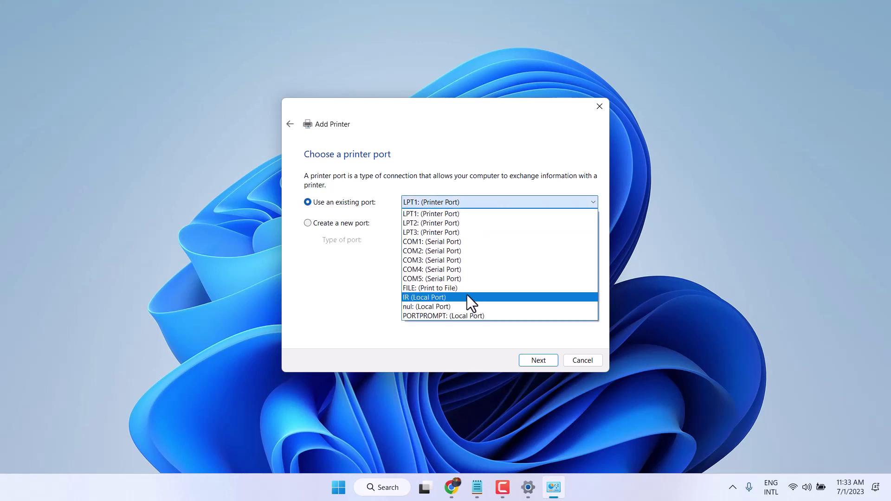
{"action": "left_click", "coordinate": [458, 317]}
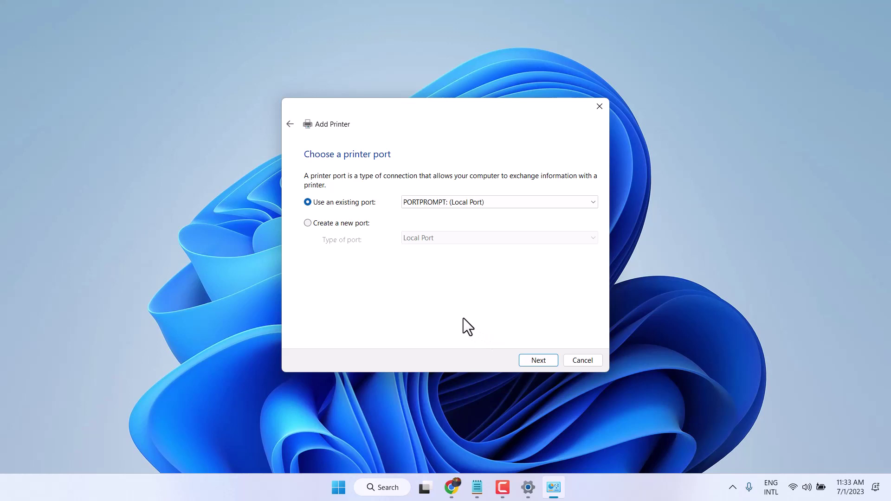
- Advance to the driver step and browse Microsoft's class printer drivers
{"action": "left_click", "coordinate": [534, 364]}
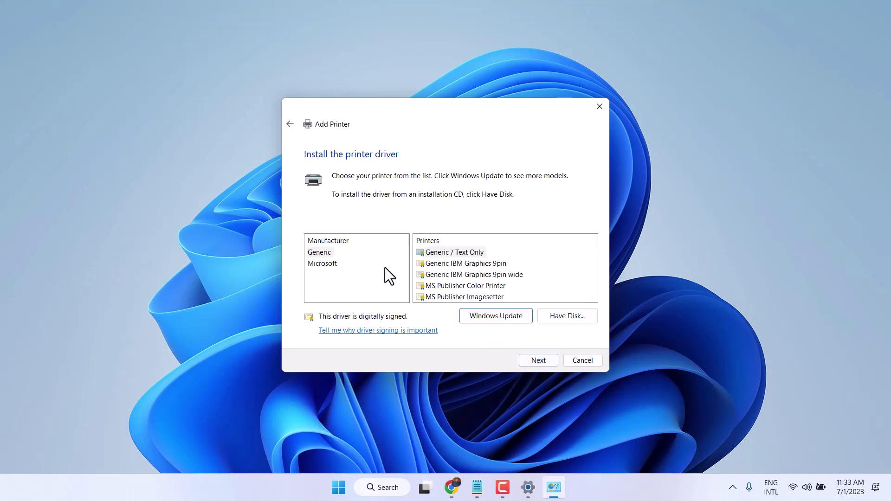
{"action": "left_click", "coordinate": [338, 263]}
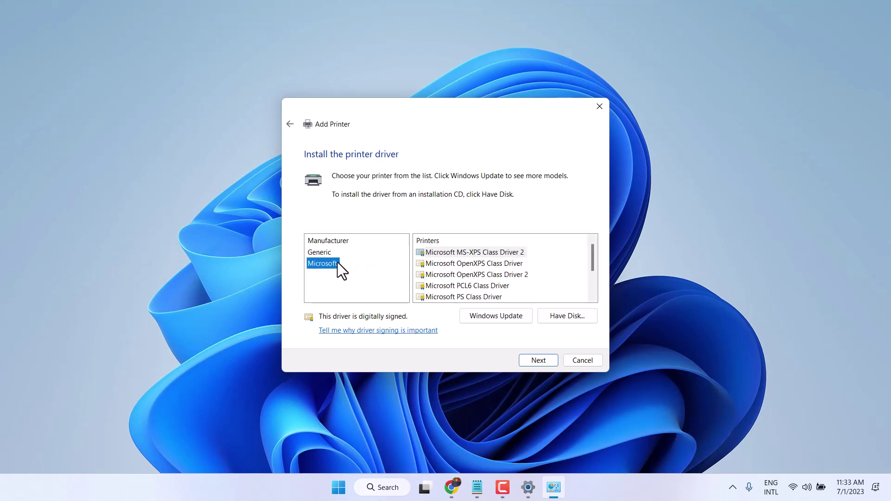
{"action": "scroll", "coordinate": [530, 268], "scroll_direction": "down", "scroll_amount": 2}
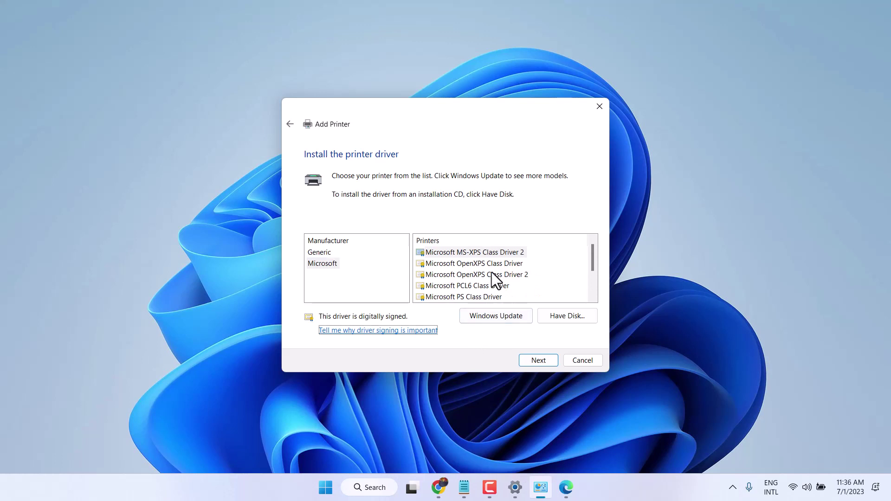
{"action": "scroll", "coordinate": [490, 271], "scroll_direction": "down", "scroll_amount": 2}
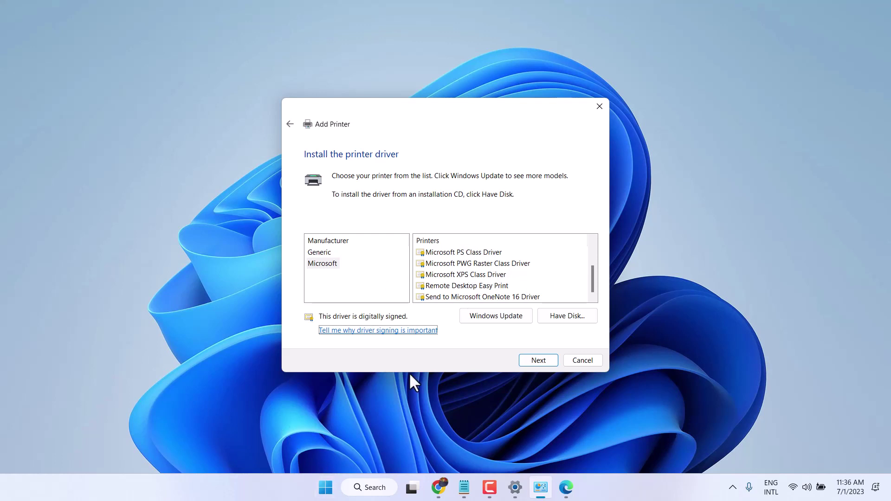
- Search Start for 'turn' and open Turn Windows features on or off
{"action": "left_click", "coordinate": [325, 487]}
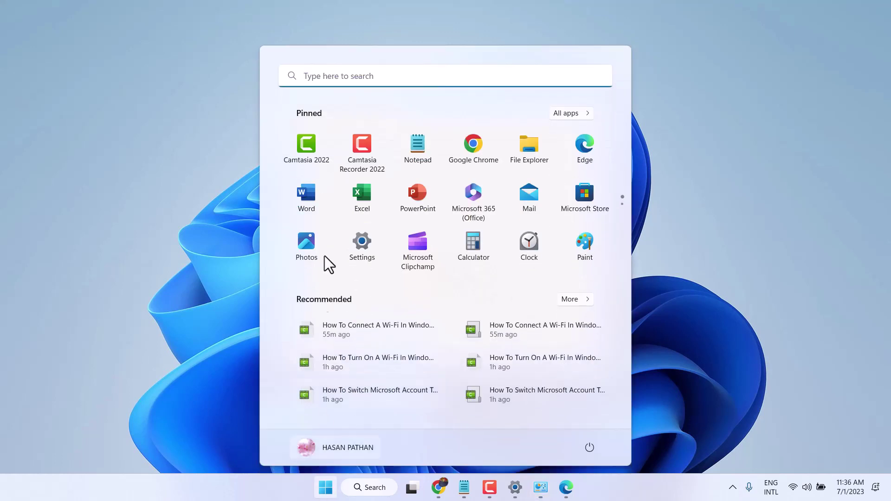
{"action": "left_click", "coordinate": [311, 70]}
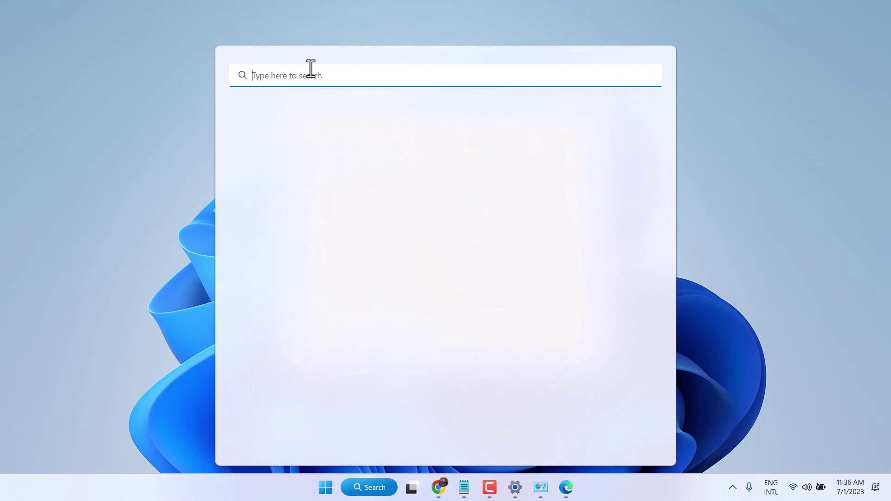
{"action": "type", "text": "turn"}
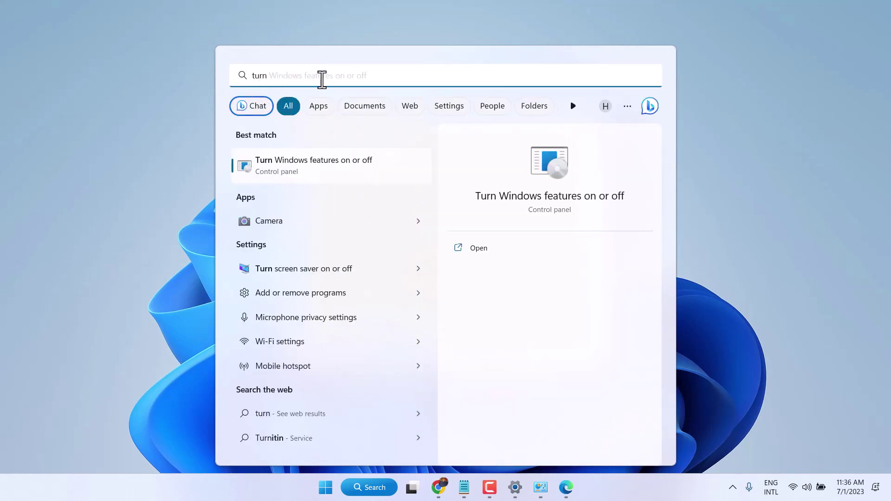
{"action": "left_click", "coordinate": [311, 169]}
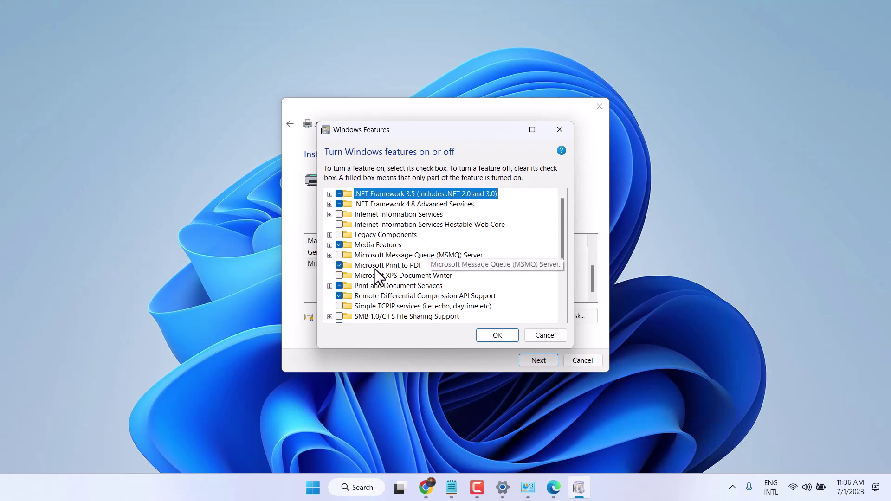
- Toggle the Microsoft Print to PDF checkbox and confirm the change with OK
{"action": "left_click", "coordinate": [340, 266]}
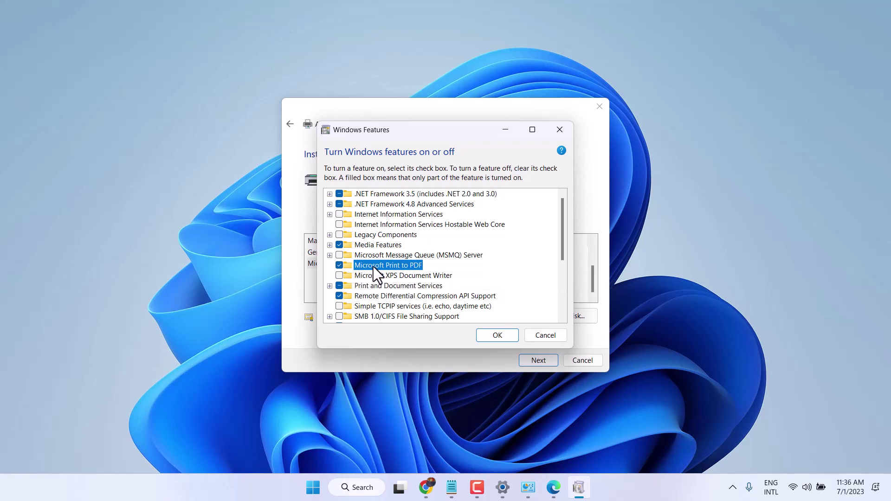
{"action": "left_click", "coordinate": [497, 335]}
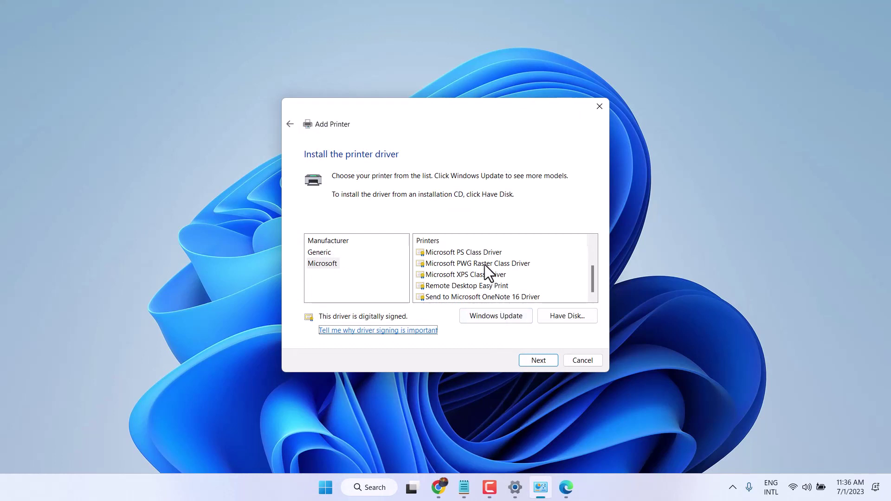
{"action": "scroll", "coordinate": [484, 264], "scroll_direction": "up", "scroll_amount": 1}
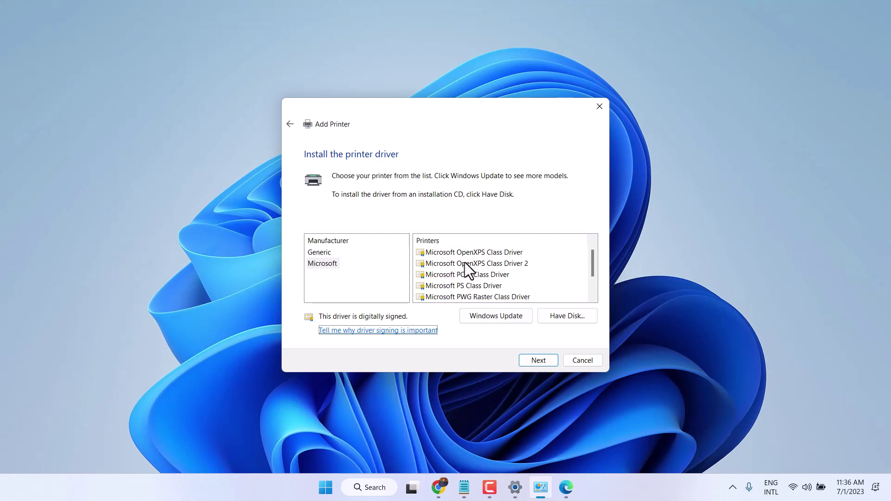
{"action": "left_click", "coordinate": [326, 488]}
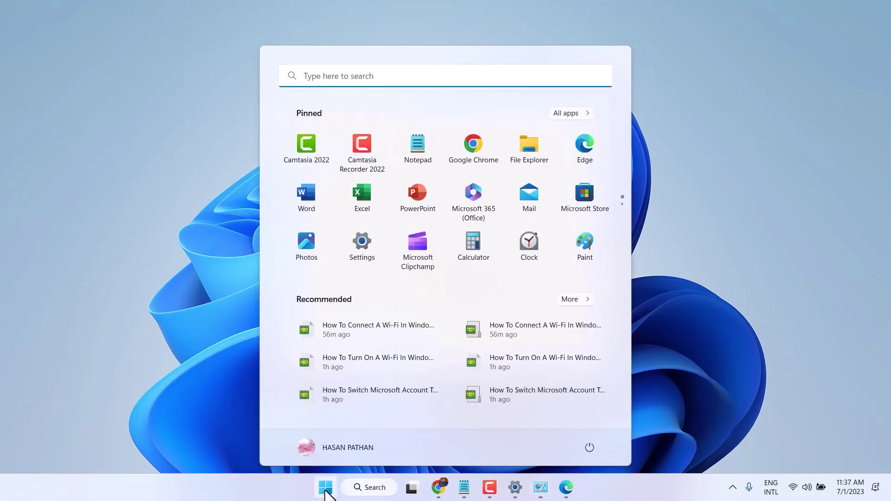
- Reopen Windows Features via a 'turn' search, clear Microsoft Print to PDF and apply with OK
{"action": "left_click", "coordinate": [305, 76]}
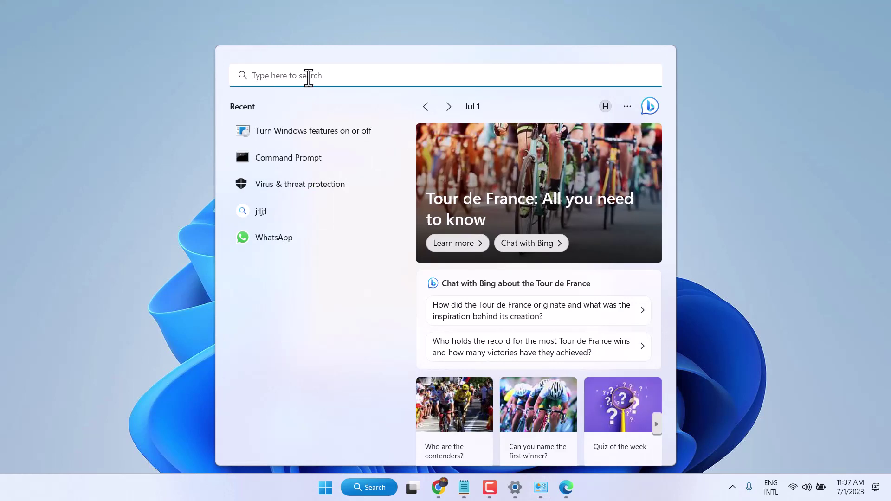
{"action": "type", "text": "turn"}
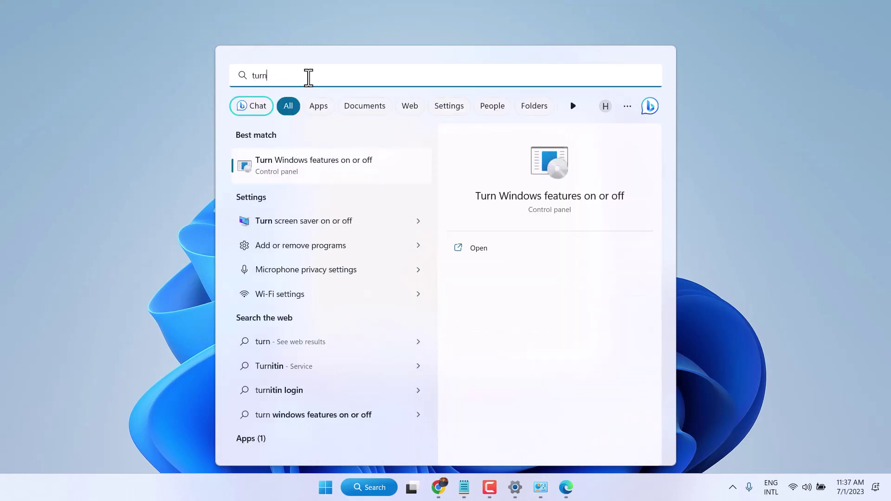
{"action": "left_click", "coordinate": [324, 160]}
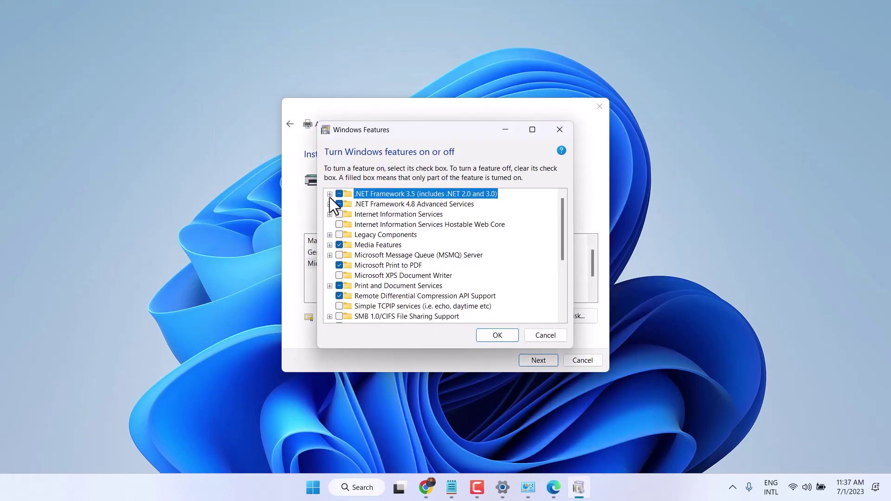
{"action": "left_click", "coordinate": [339, 265]}
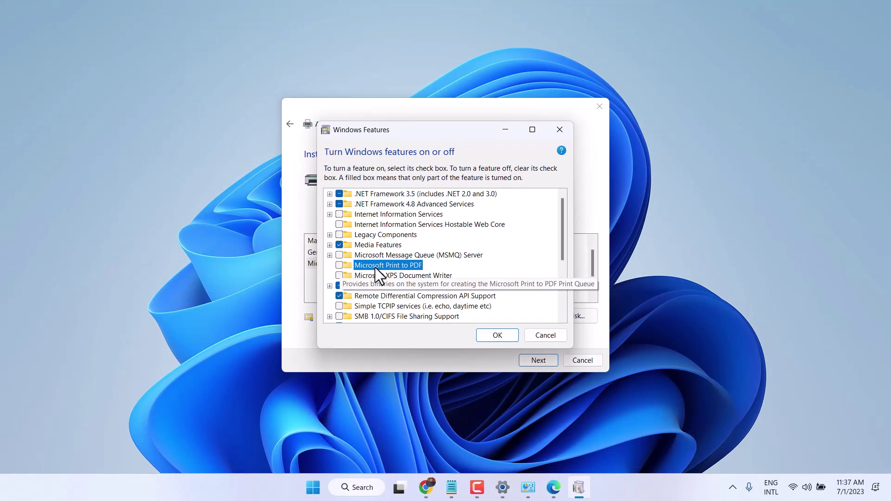
{"action": "left_click", "coordinate": [499, 337]}
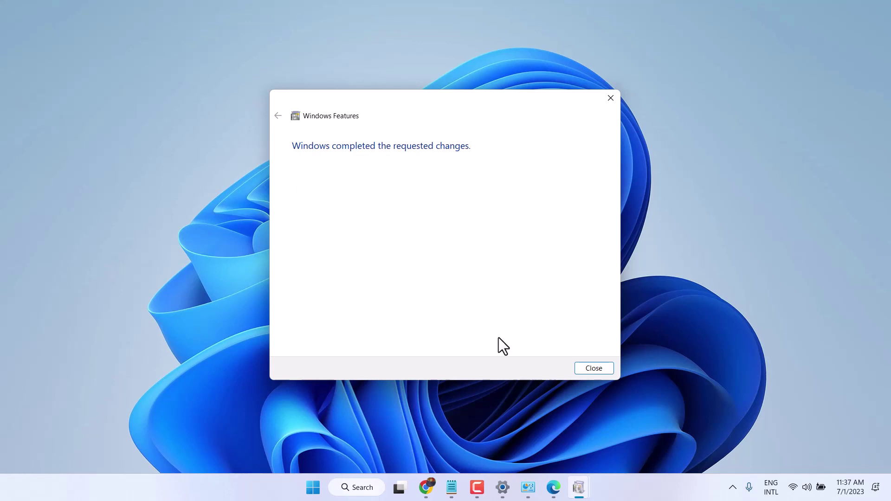
- Close the completed Windows Features window and review the Microsoft driver list again
{"action": "left_click", "coordinate": [593, 368]}
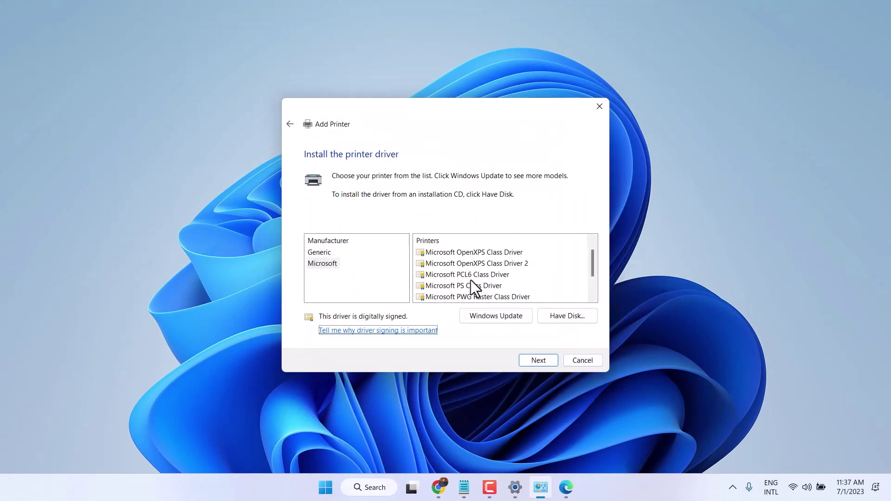
{"action": "scroll", "coordinate": [471, 280], "scroll_direction": "down", "scroll_amount": 1}
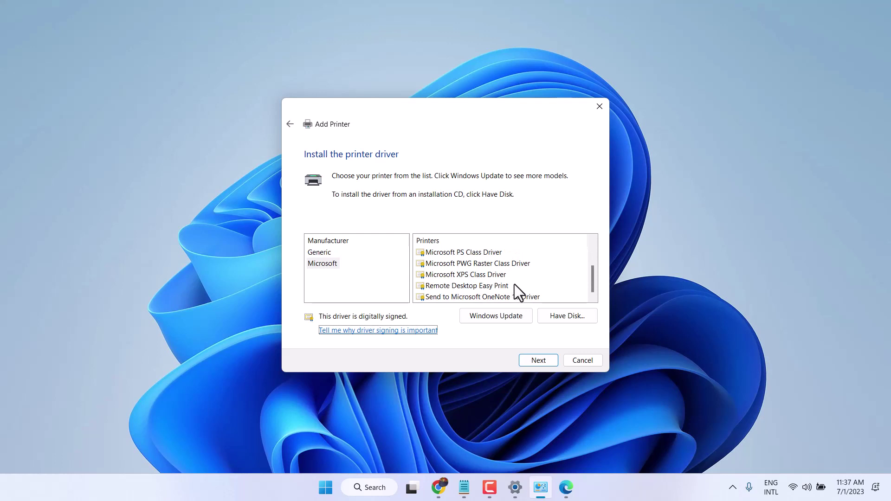
{"action": "scroll", "coordinate": [514, 285], "scroll_direction": "up", "scroll_amount": 1}
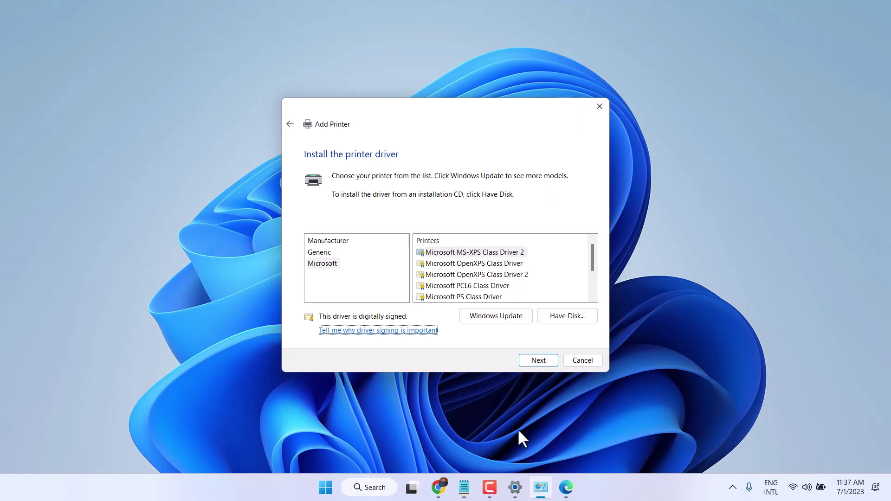
- Reopen Windows Features via a 'turn' search, re-check Microsoft Print to PDF, apply and close
{"action": "left_click", "coordinate": [326, 487]}
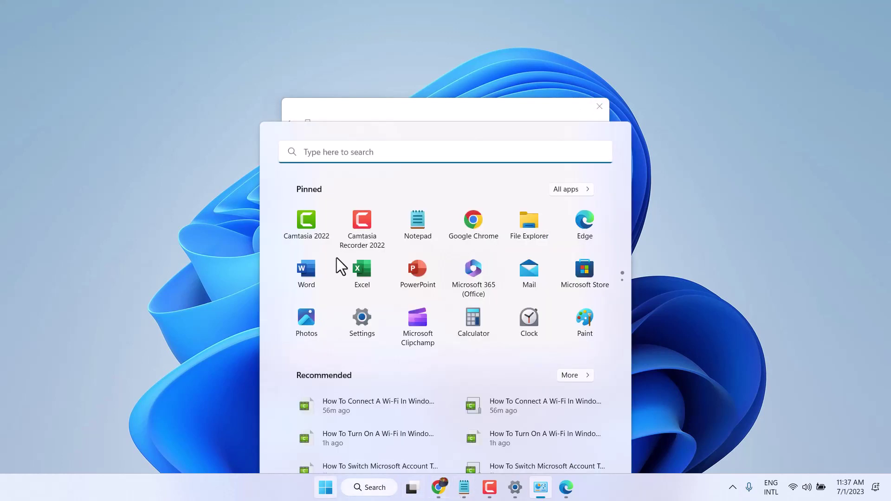
{"action": "left_click", "coordinate": [328, 73]}
{"action": "type", "text": "t"}
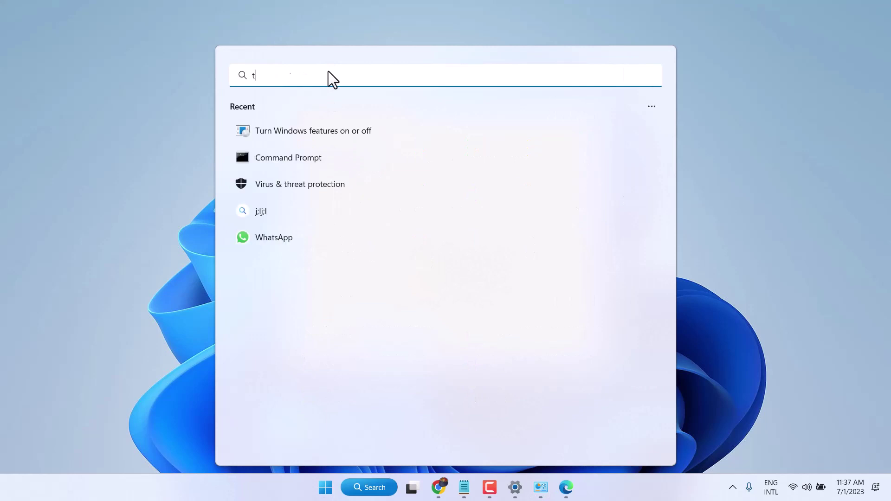
{"action": "type", "text": "urn"}
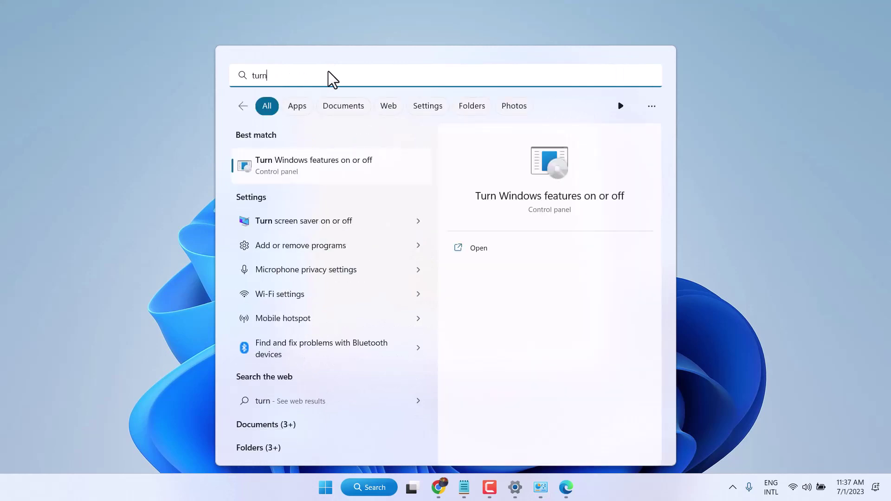
{"action": "left_click", "coordinate": [288, 158]}
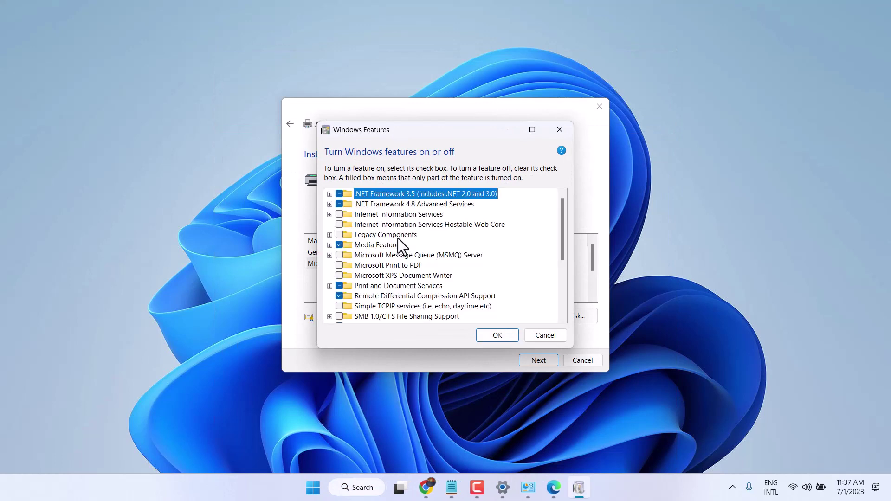
{"action": "left_click", "coordinate": [339, 265]}
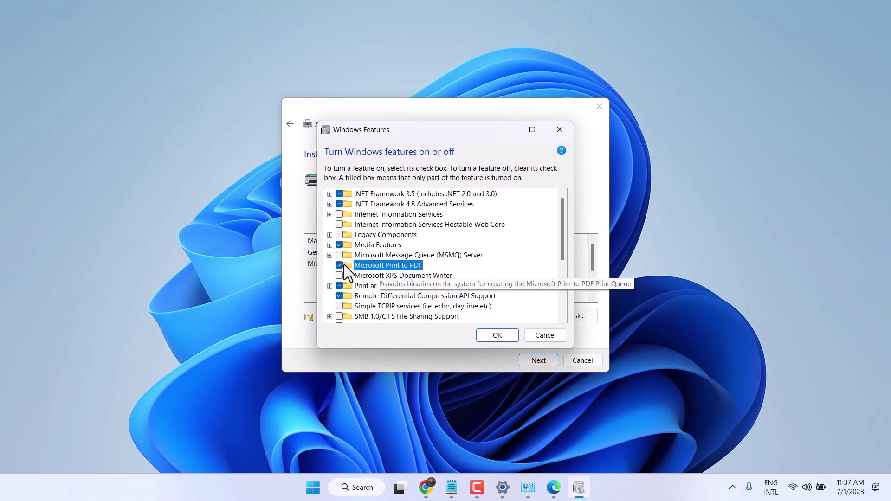
{"action": "left_click", "coordinate": [497, 335]}
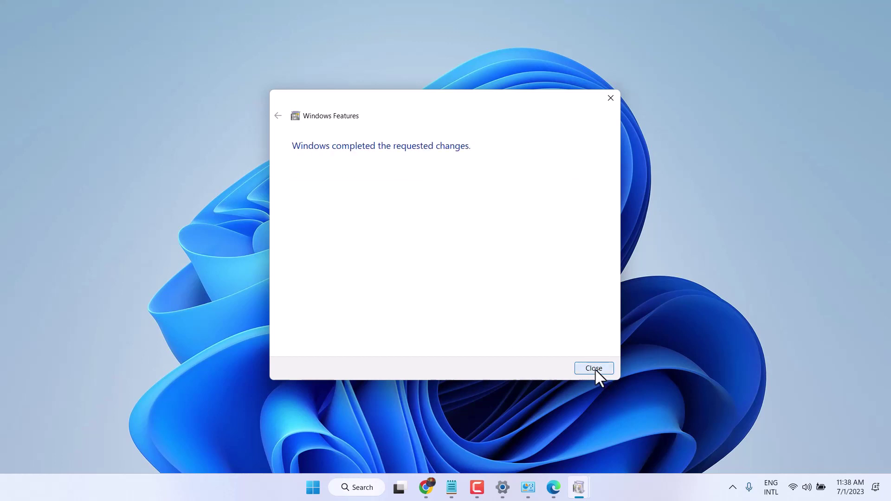
{"action": "left_click", "coordinate": [595, 368]}
- Look over the Microsoft drivers once more, then cancel the Add Printer wizard
{"action": "scroll", "coordinate": [519, 257], "scroll_direction": "down", "scroll_amount": 2}
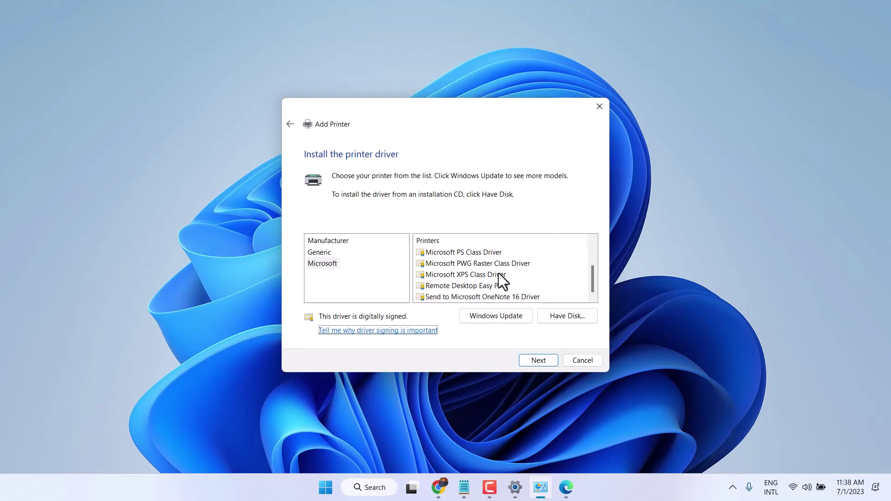
{"action": "scroll", "coordinate": [498, 274], "scroll_direction": "up", "scroll_amount": 2}
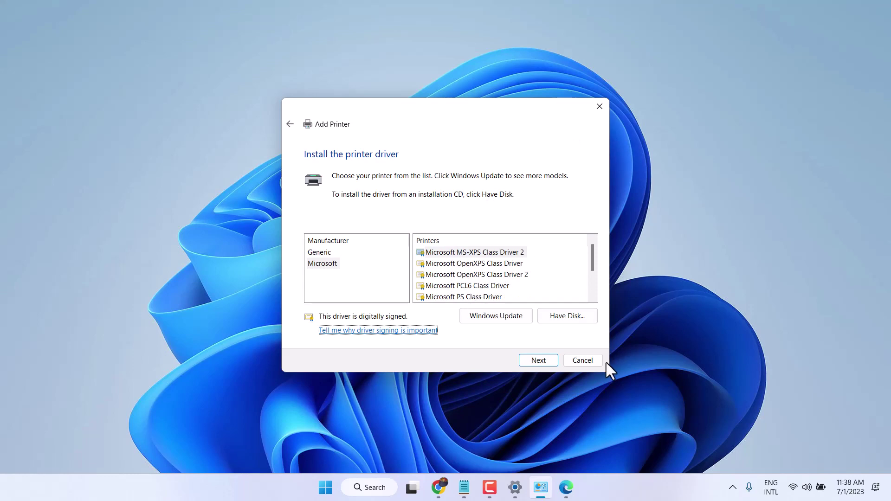
{"action": "left_click", "coordinate": [586, 361]}
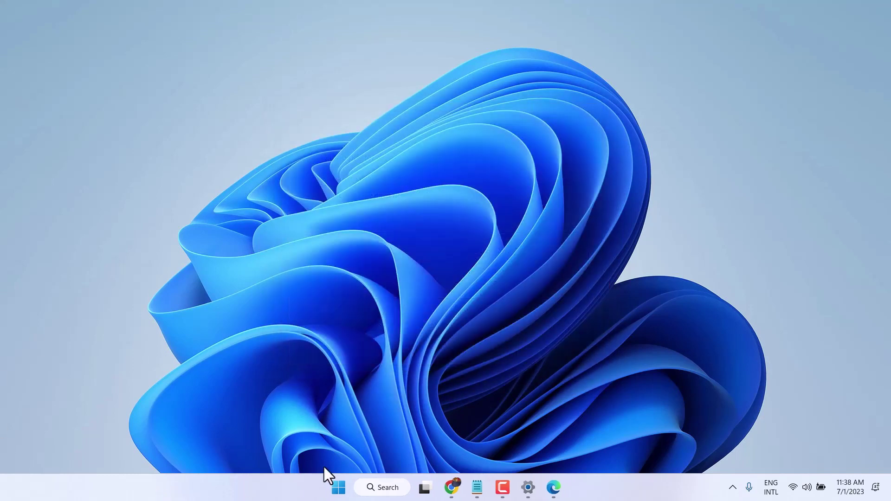
- Launch Command Prompt as administrator from a 'cmd' search and enter sfc /scannow
{"action": "left_click", "coordinate": [337, 486]}
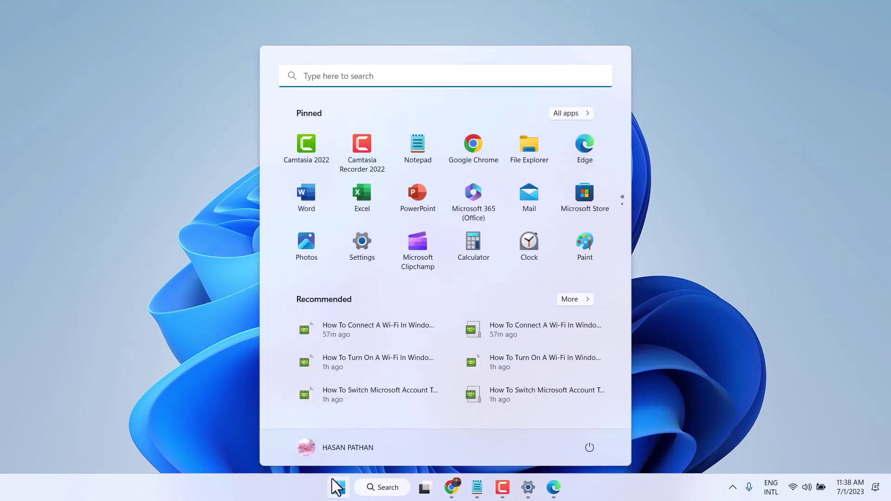
{"action": "left_click", "coordinate": [324, 77]}
{"action": "type", "text": "c"}
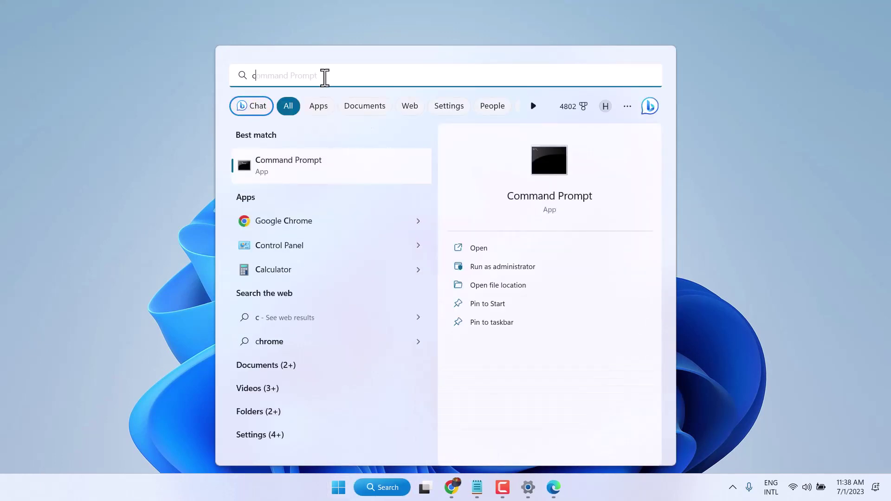
{"action": "type", "text": "md"}
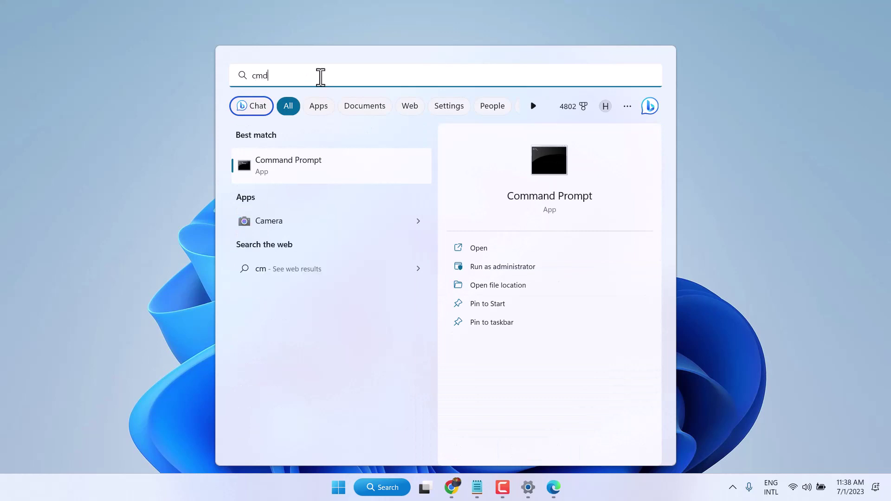
{"action": "left_click", "coordinate": [513, 269]}
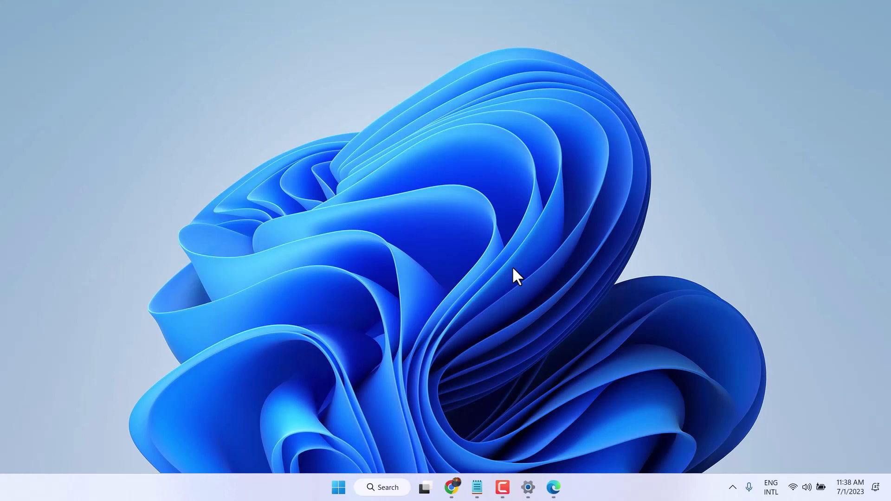
{"action": "type", "text": "s"}
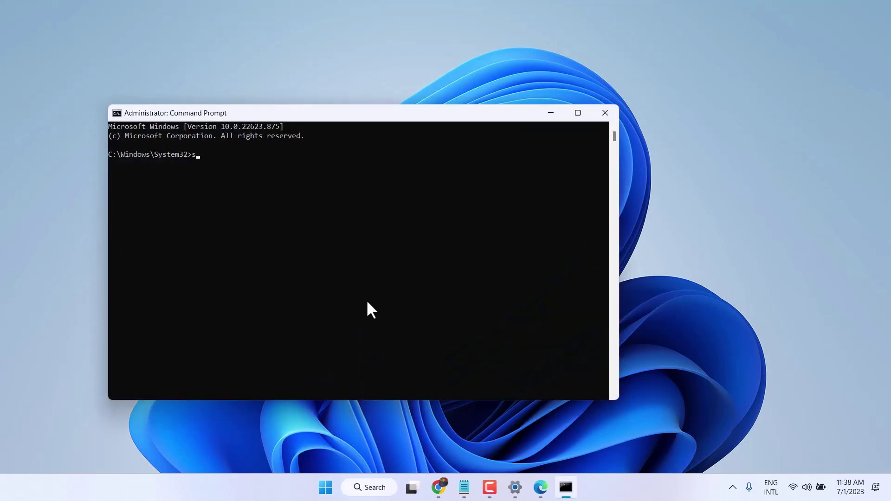
{"action": "type", "text": "fc /scannow"}
- Run sfc /scannow in the administrator Command Prompt, then close the window once verification starts
{"action": "key", "text": "Return"}
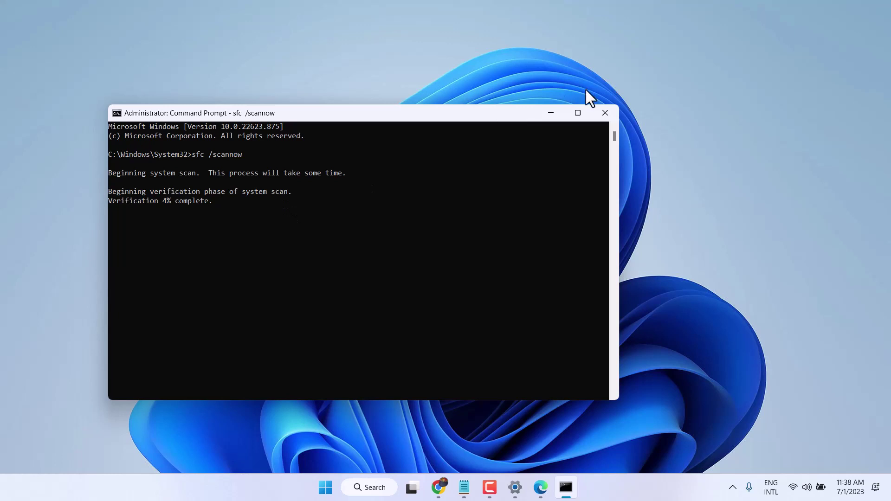
{"action": "left_click", "coordinate": [604, 111]}
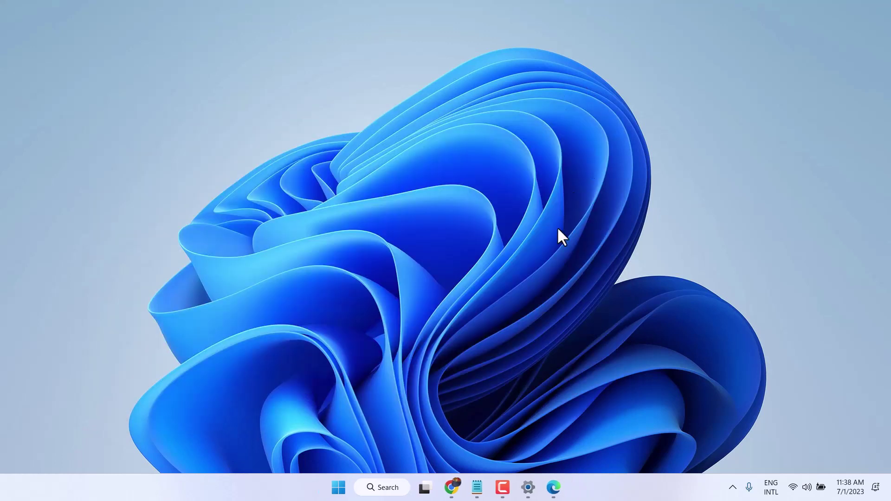
- Restore the Notepad note 'Microsoft Print to PDF Driver Missing - SOLVED' from the taskbar
{"action": "left_click", "coordinate": [477, 487]}
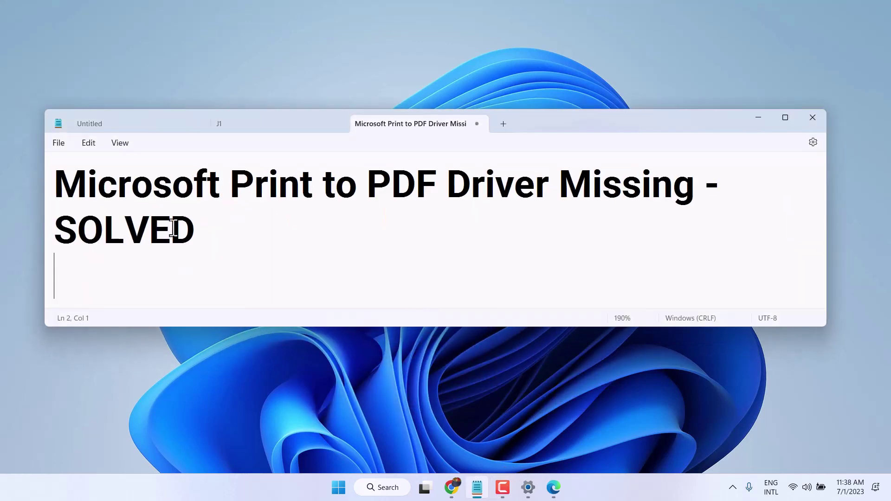